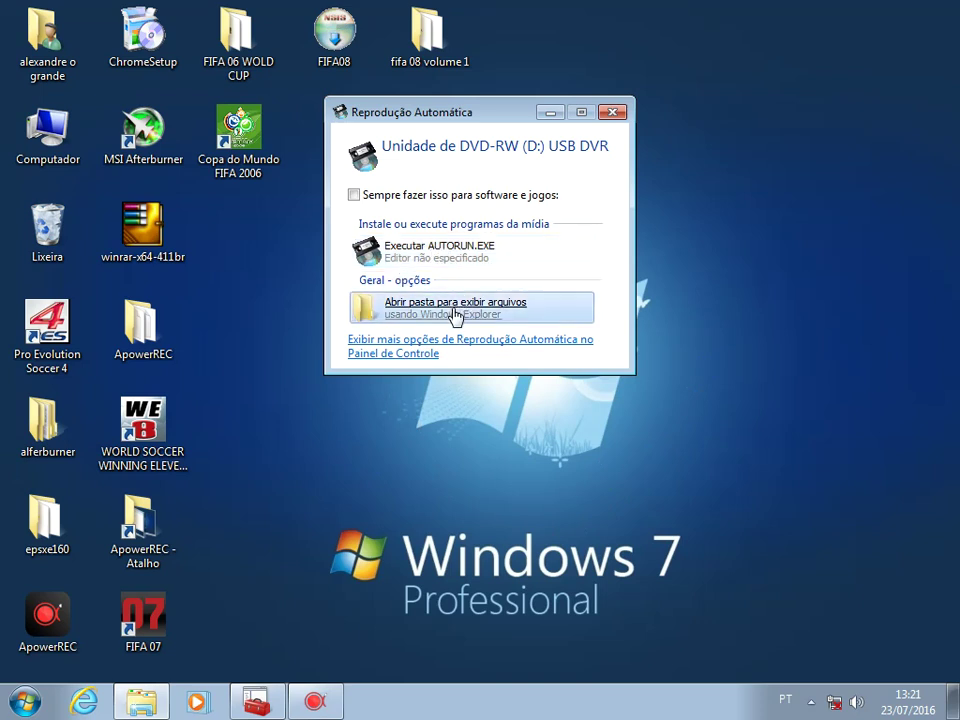
Open the USB DVR disc's folder to show its files and view the Key text file.
left_click(452, 315)
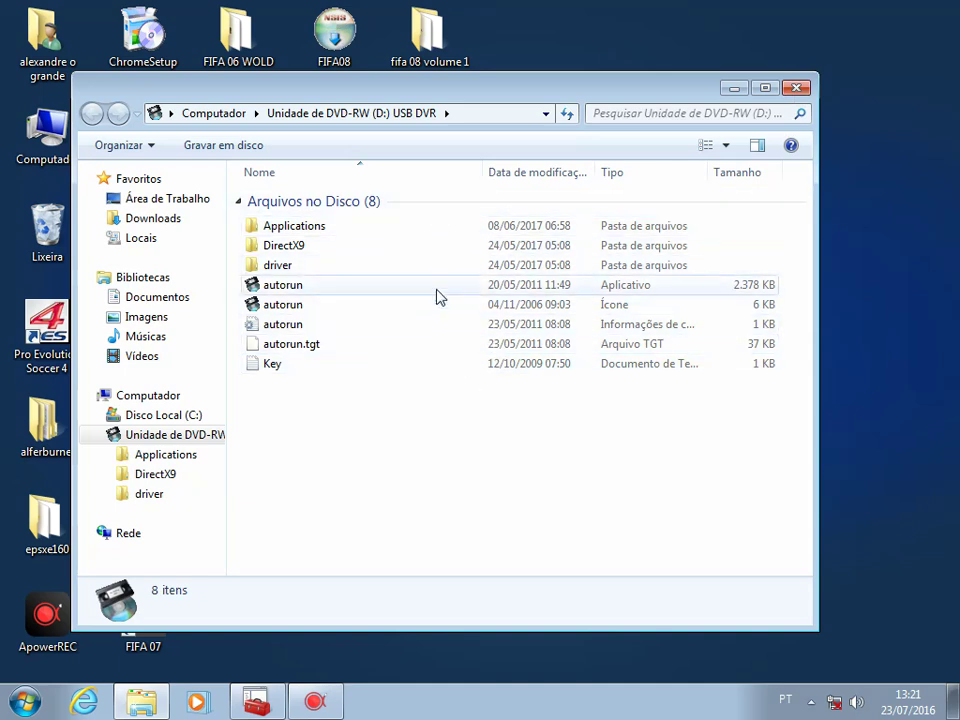
double_click(453, 366)
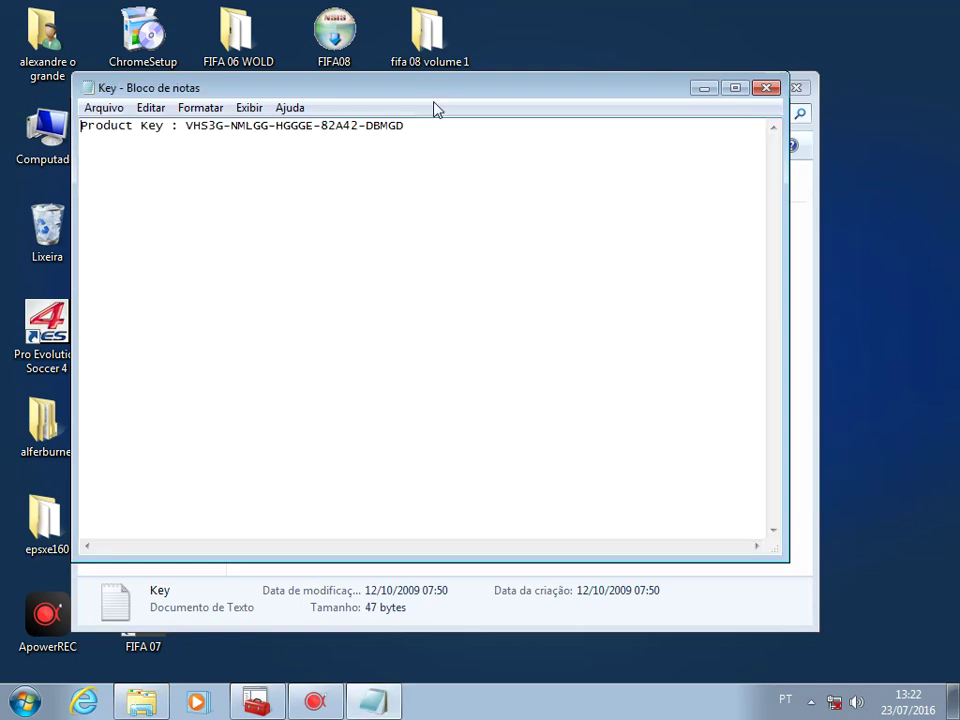
left_click_drag(462, 92, 458, 542)
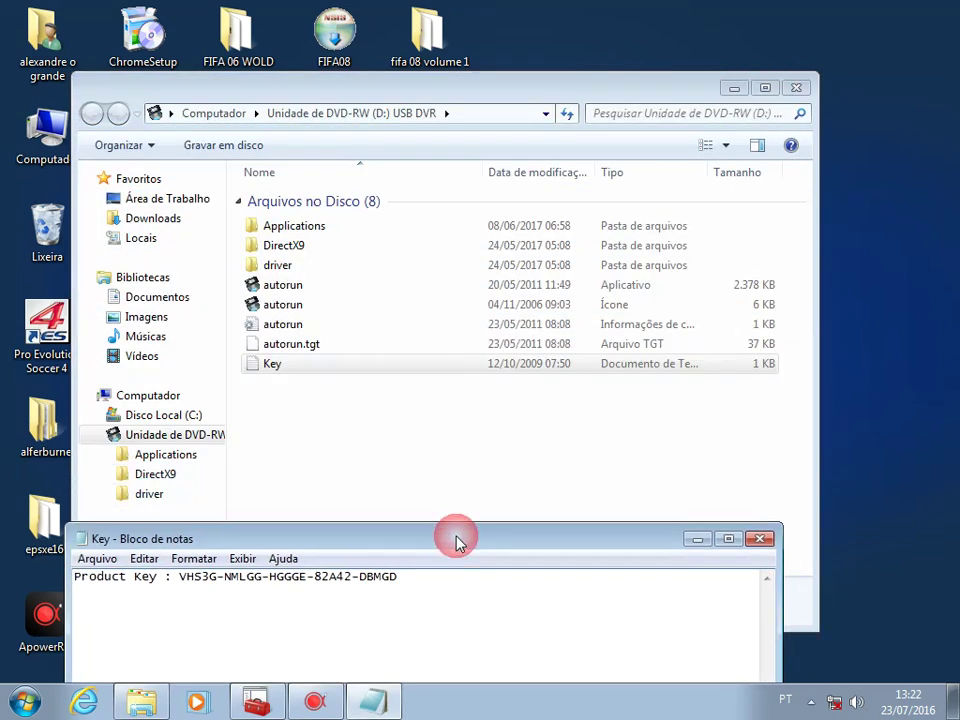
Copy the Key text file from the disc to the desktop.
right_click(400, 370)
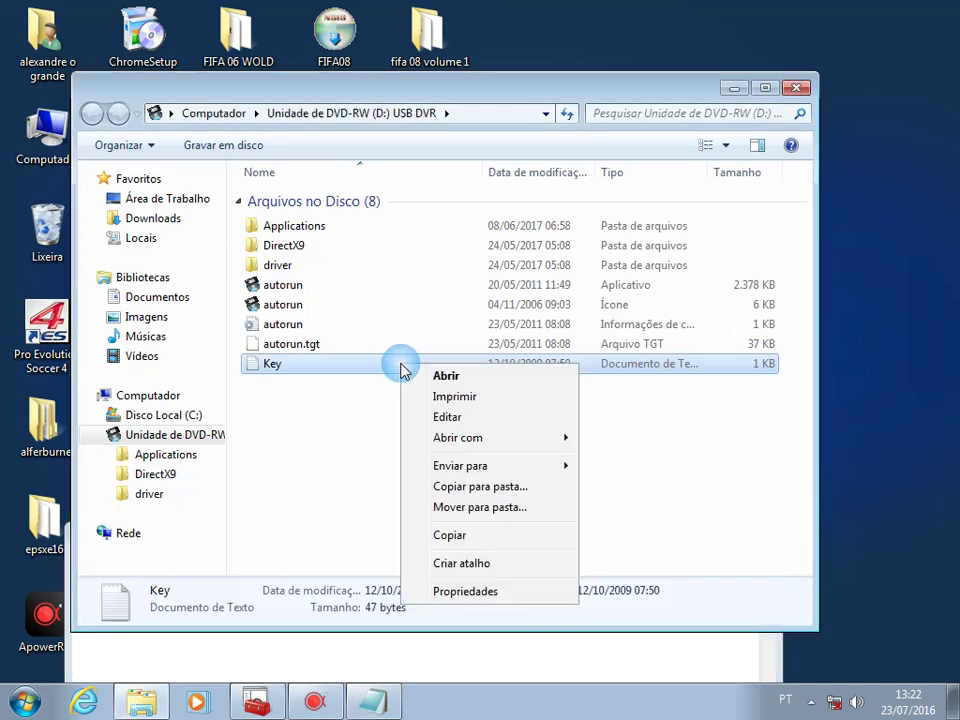
left_click(438, 533)
left_click(733, 88)
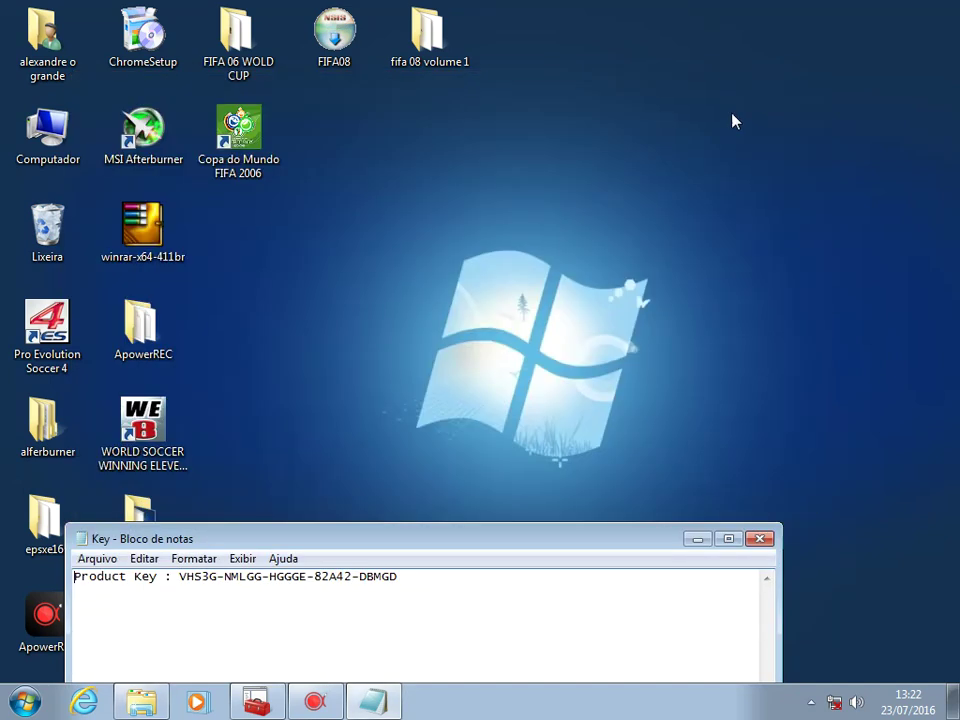
right_click(782, 43)
left_click(812, 122)
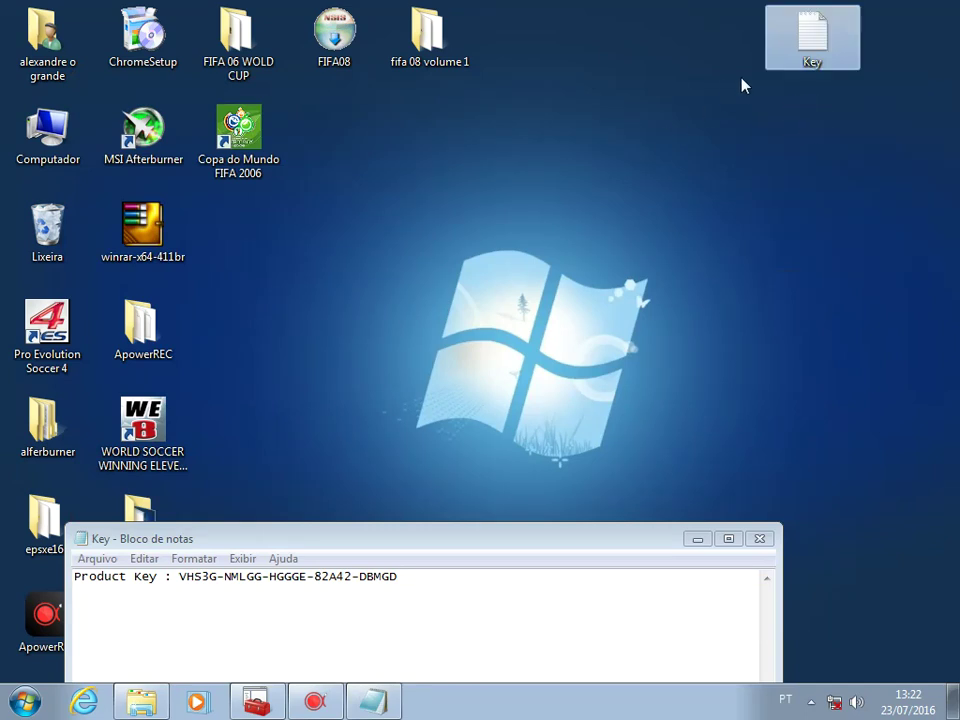
left_click_drag(476, 539, 510, 152)
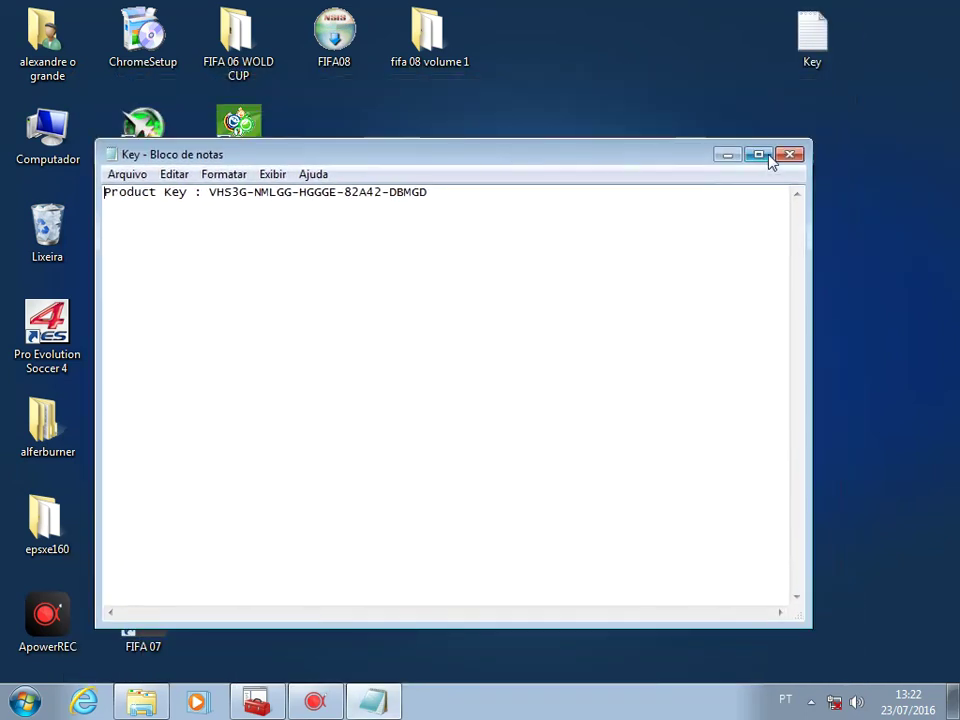
left_click_drag(588, 164, 625, 541)
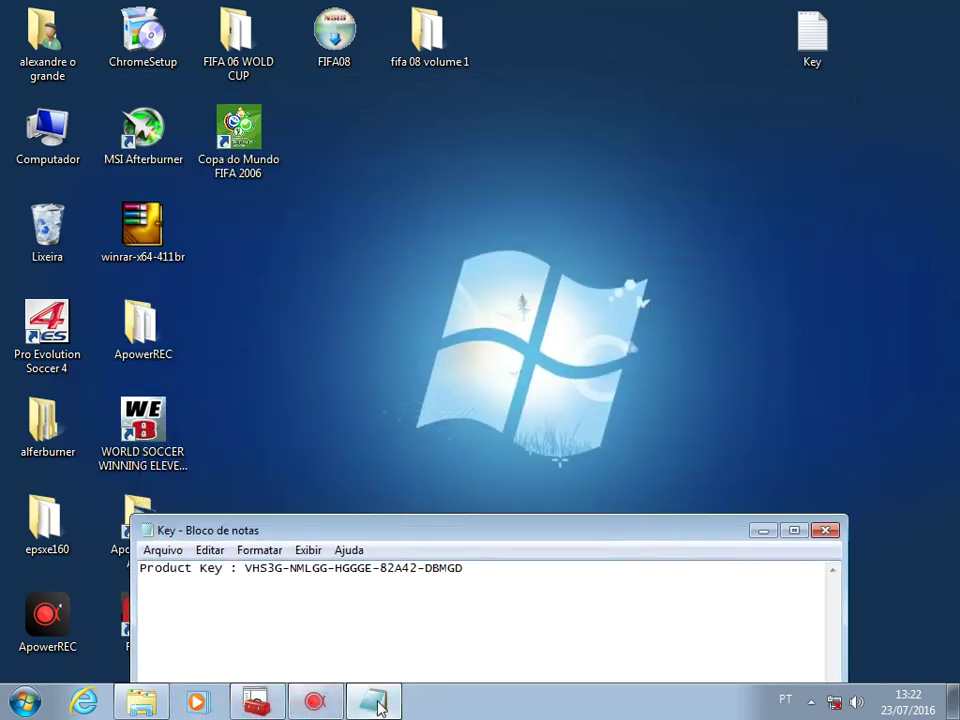
Run the autorun application from the disc folder and start the driver installation.
left_click(143, 703)
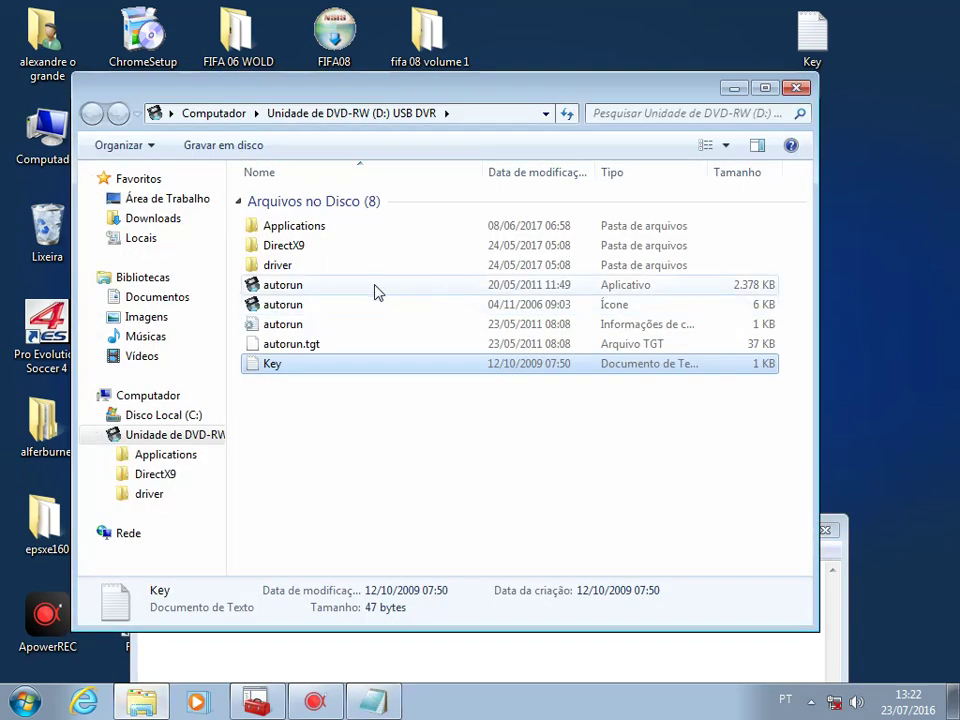
double_click(465, 289)
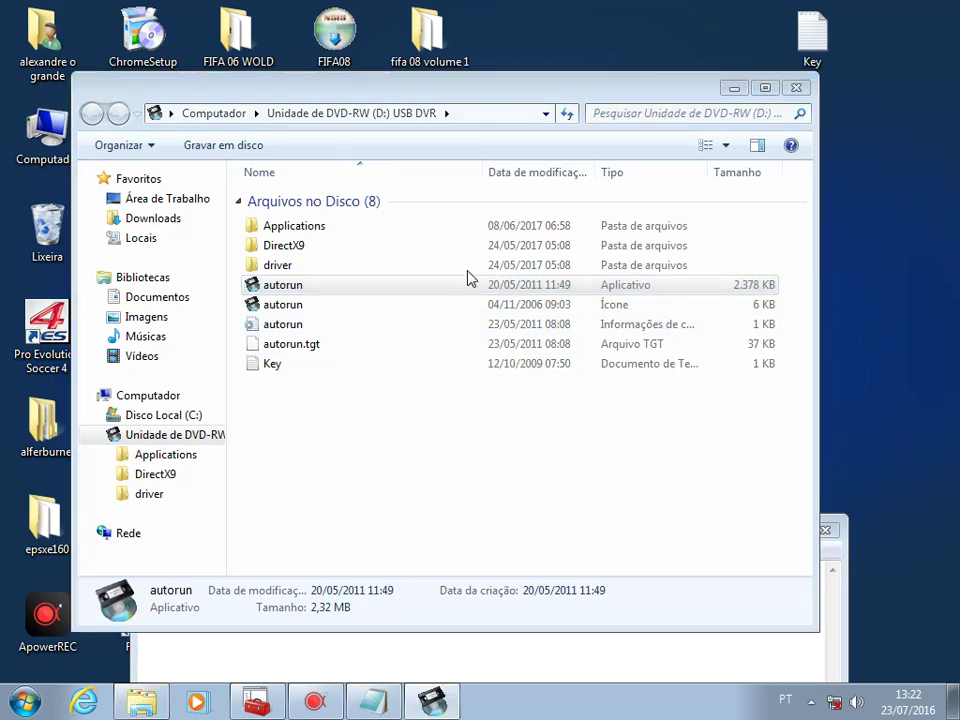
left_click(467, 266)
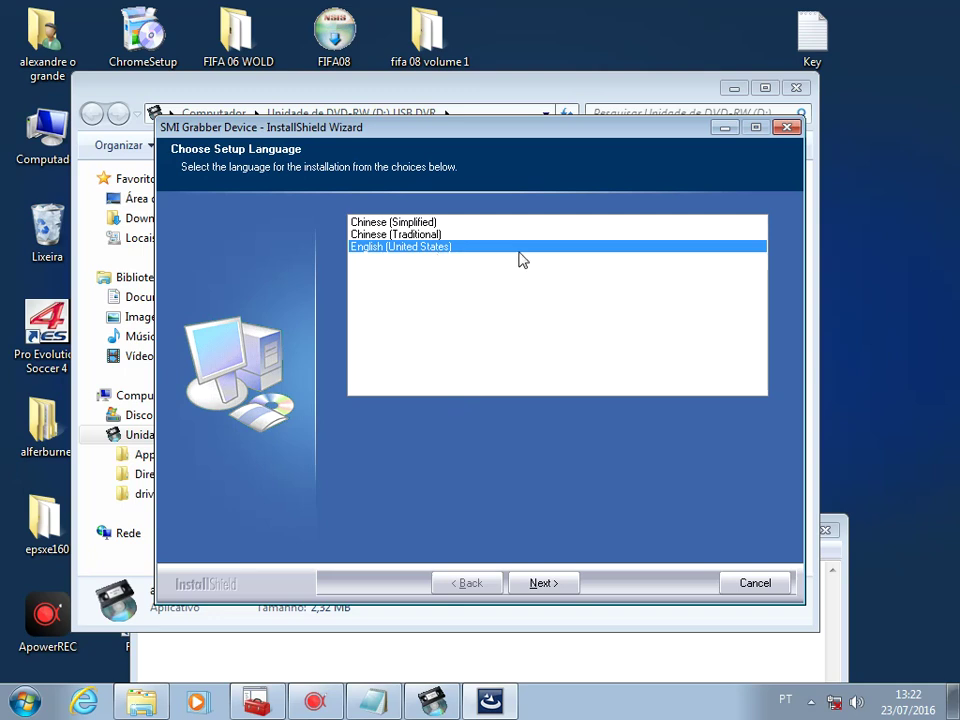
Install the SMI Grabber Device driver in English (United States), always trusting software from SOMAGIC, and finish the wizard.
left_click(543, 584)
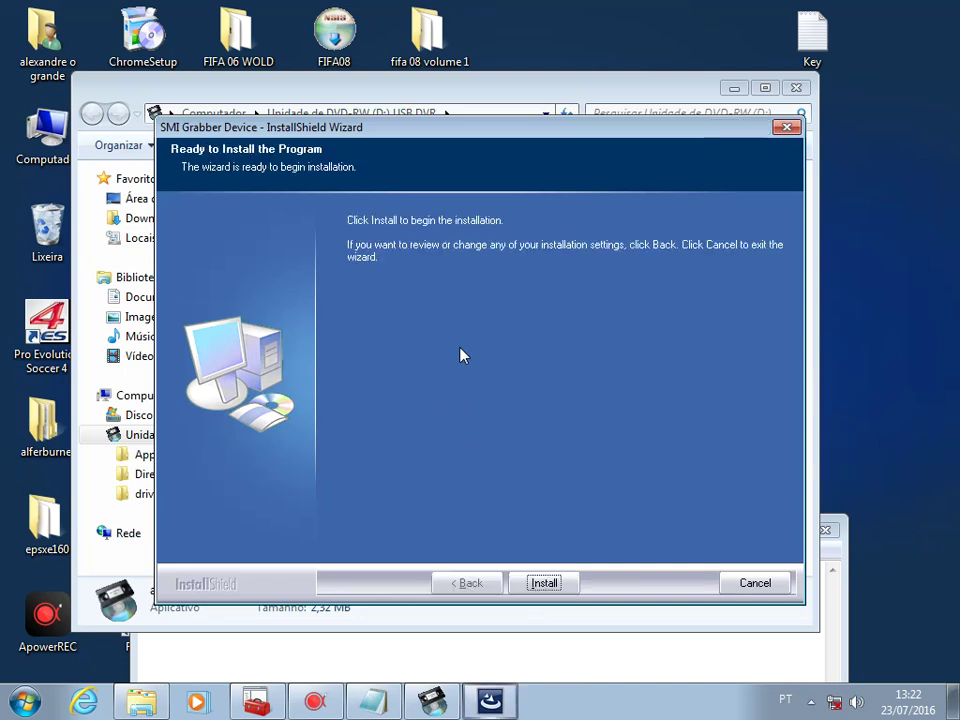
left_click(551, 588)
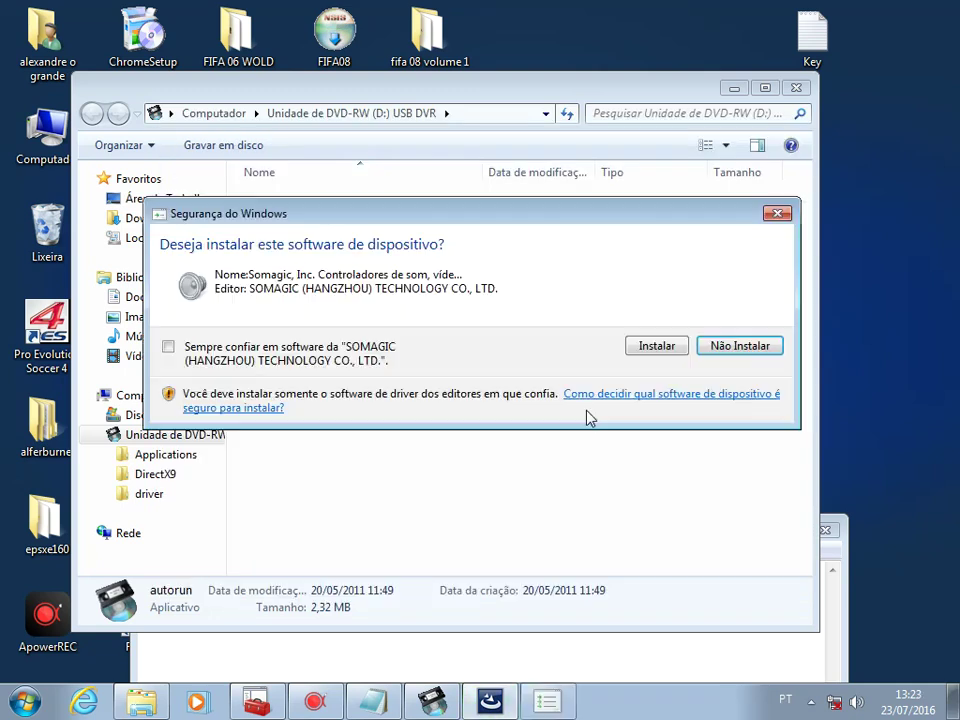
left_click(168, 346)
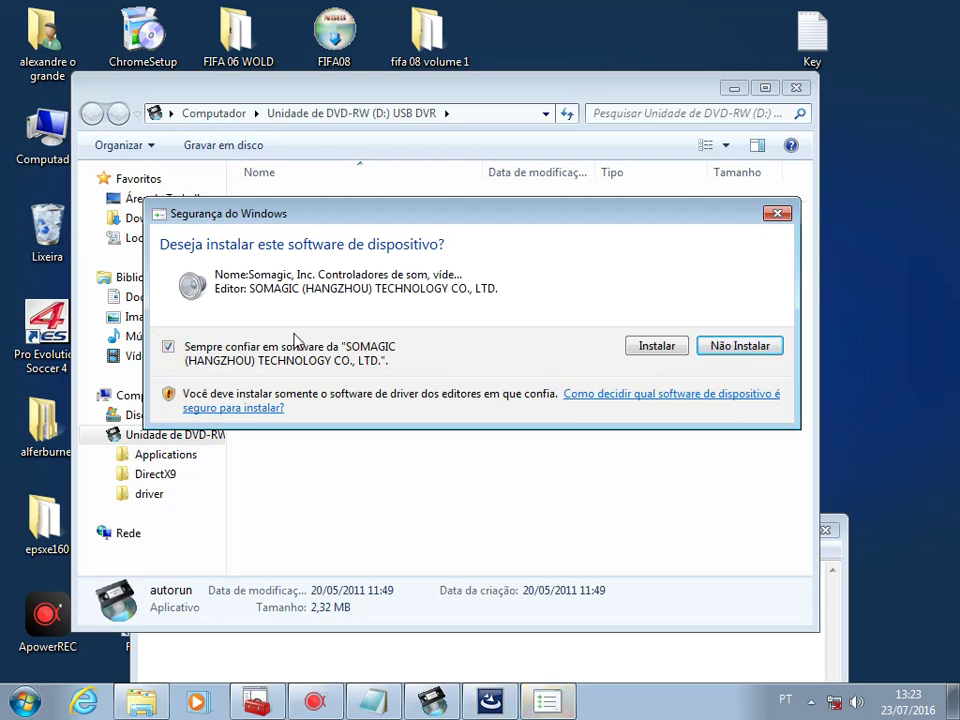
left_click(651, 346)
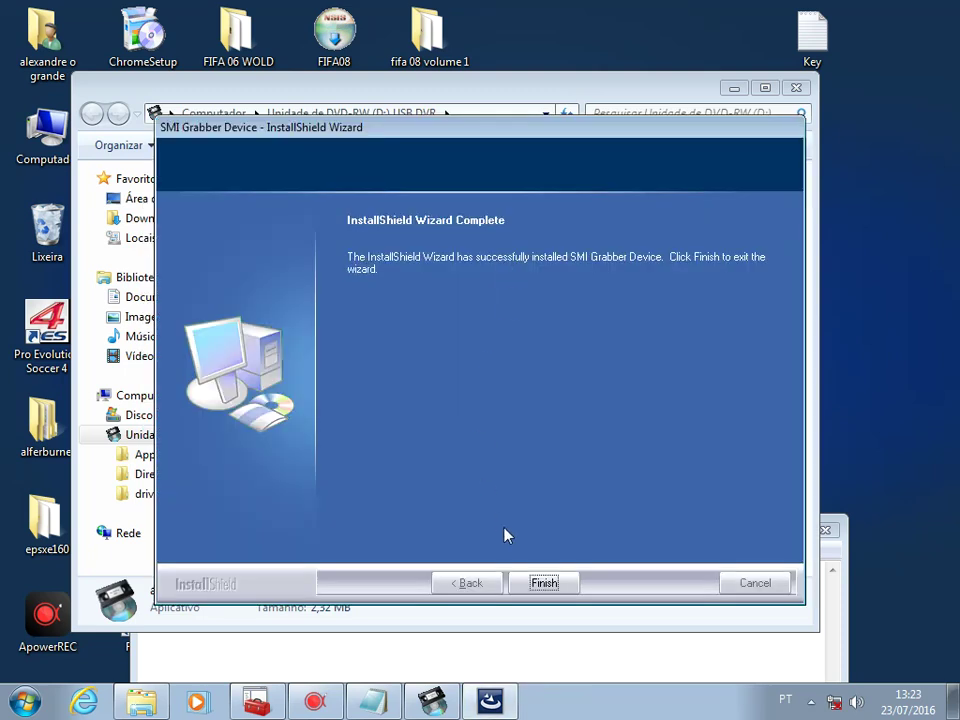
left_click(546, 583)
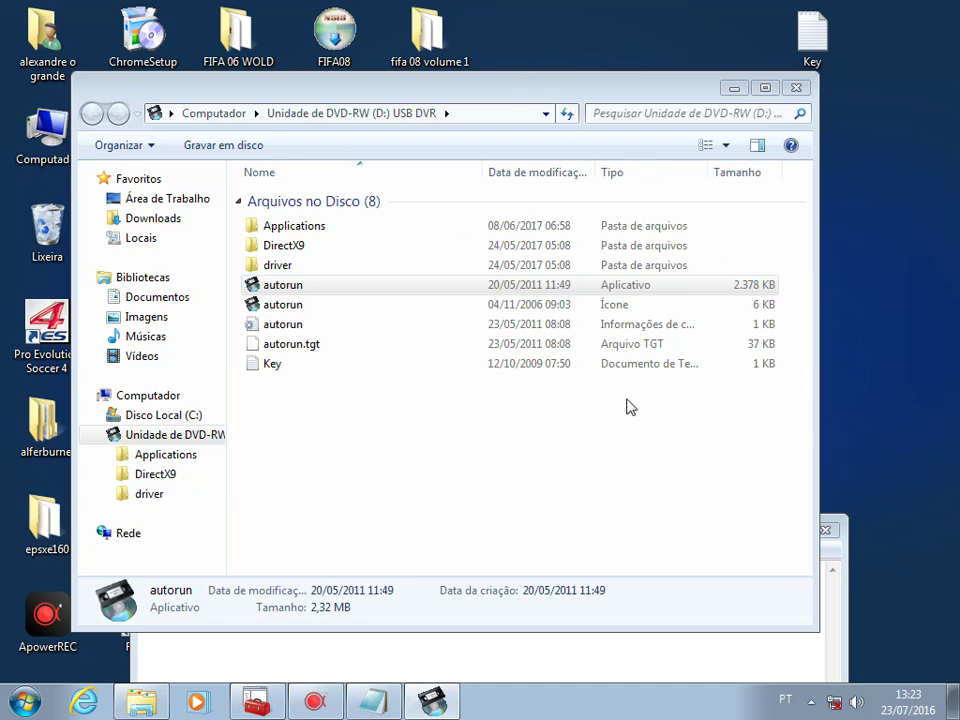
Minimise the disc folder window and close the Key text file.
left_click(694, 655)
left_click(731, 93)
left_click_drag(546, 541, 577, 120)
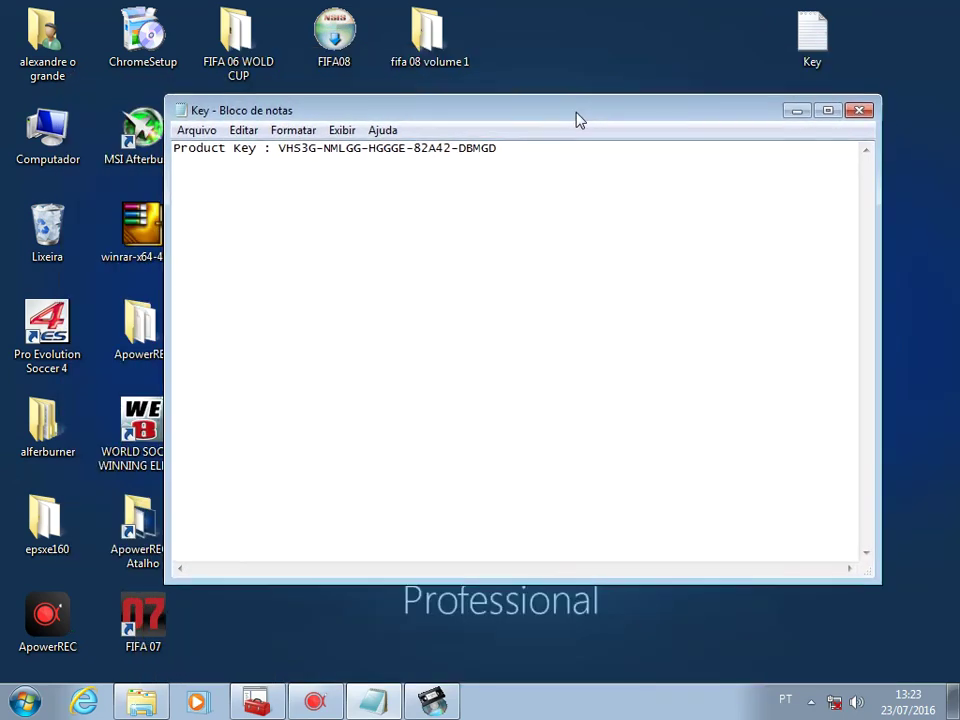
left_click(859, 111)
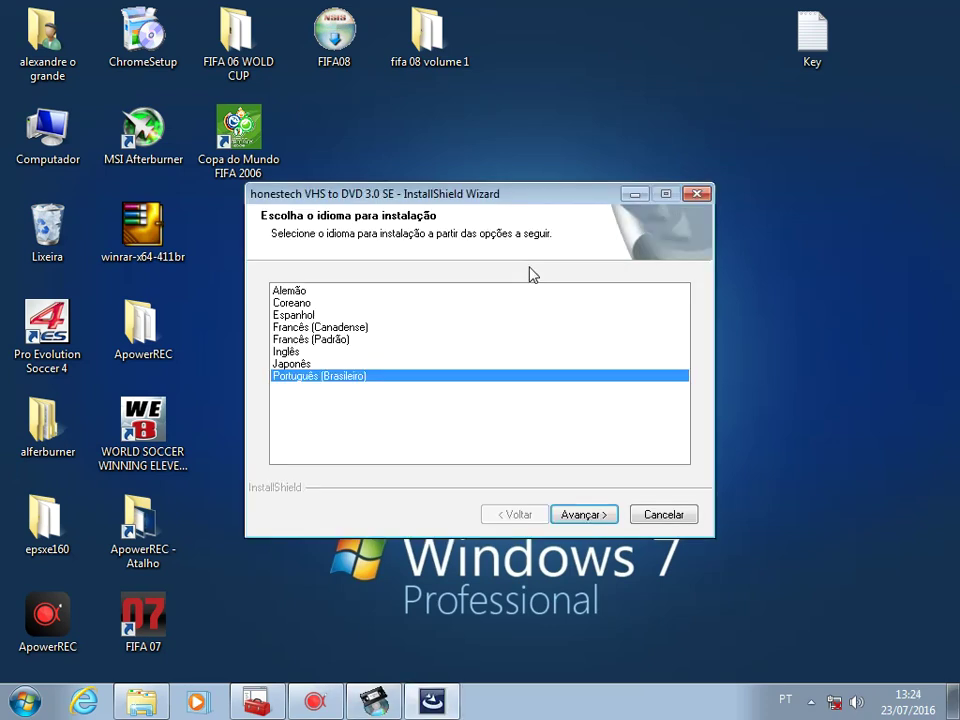
Install honestech VHS to DVD 3.0 SE in Português (Brasileiro), accepting the licence and keeping the default destination and program folders.
left_click(584, 516)
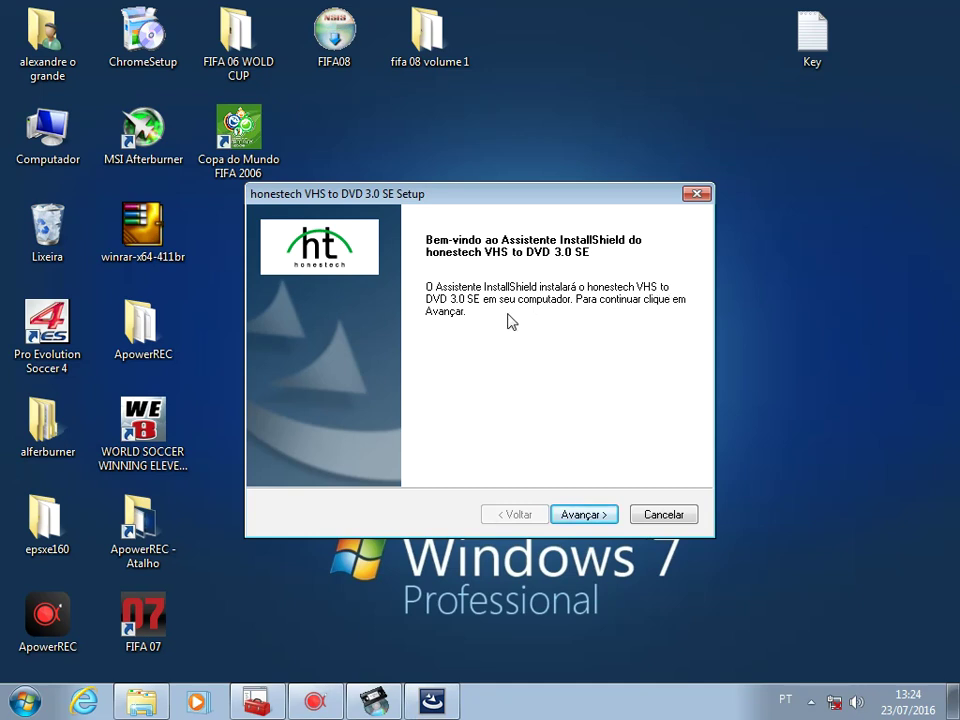
left_click(581, 514)
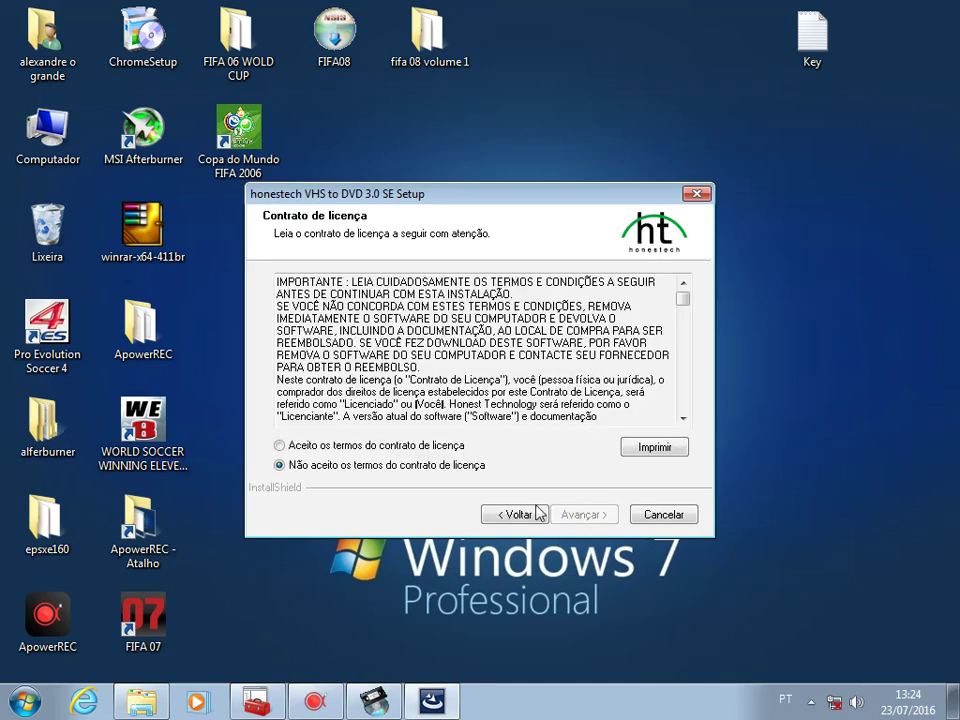
left_click(436, 448)
left_click(576, 514)
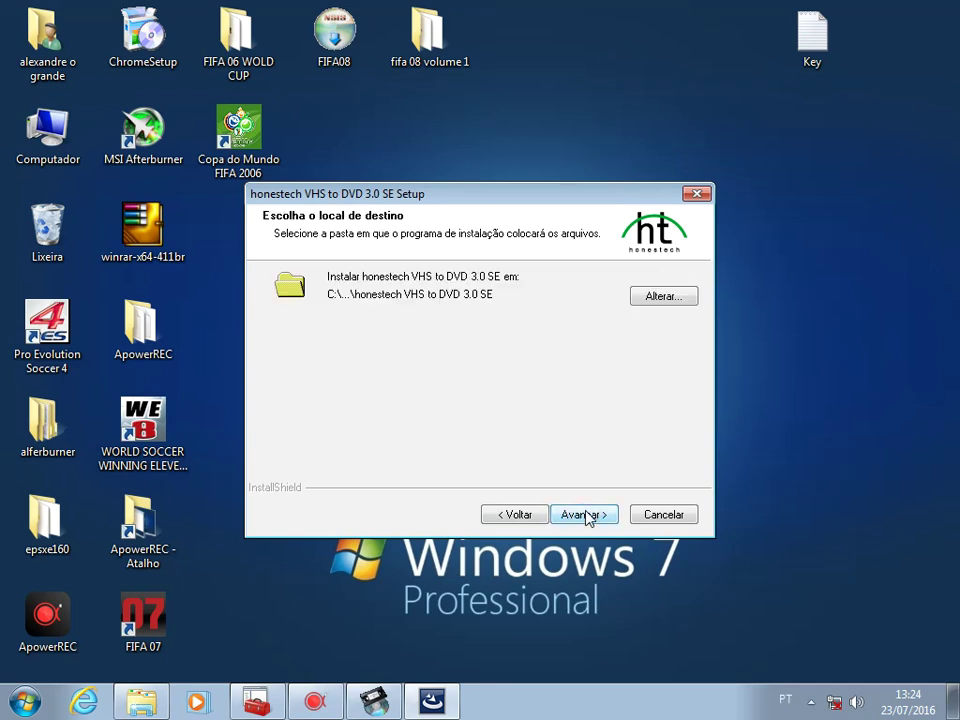
left_click(585, 515)
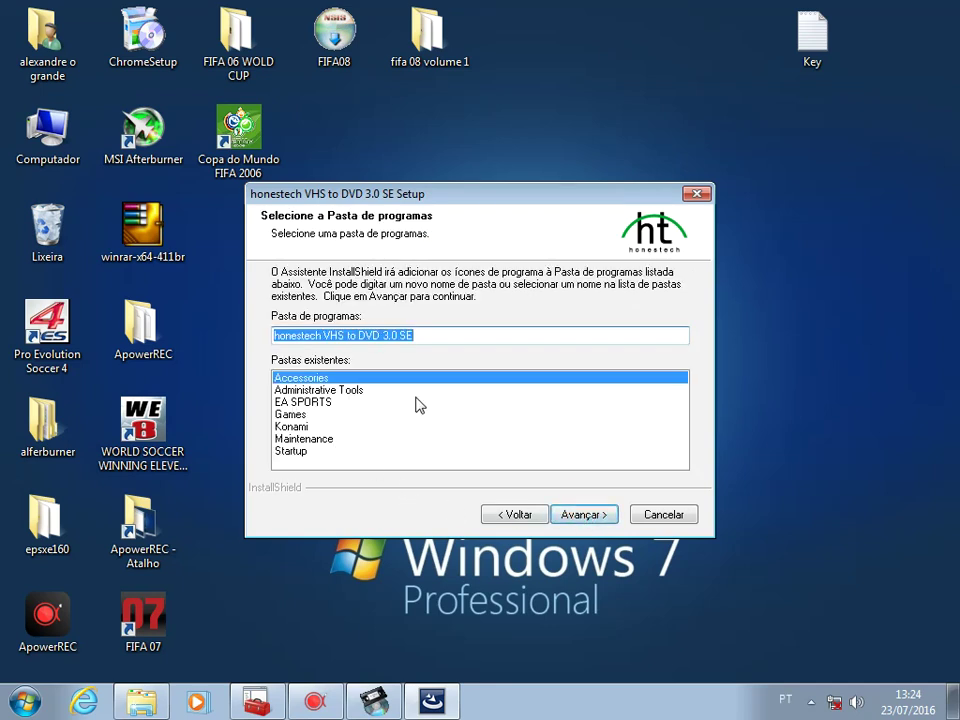
left_click(579, 514)
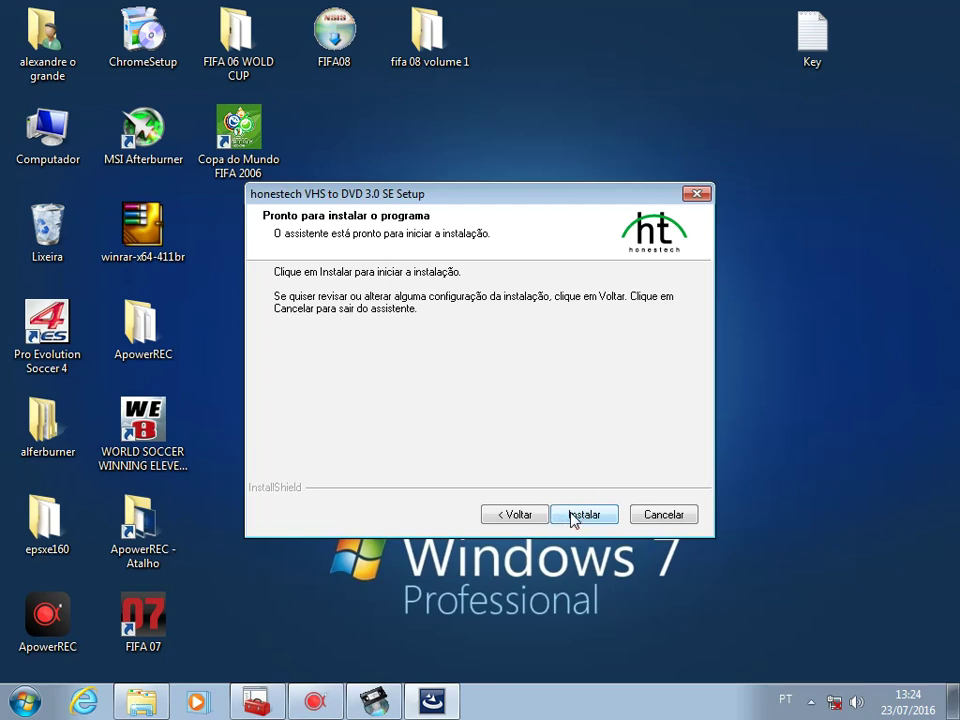
left_click(574, 516)
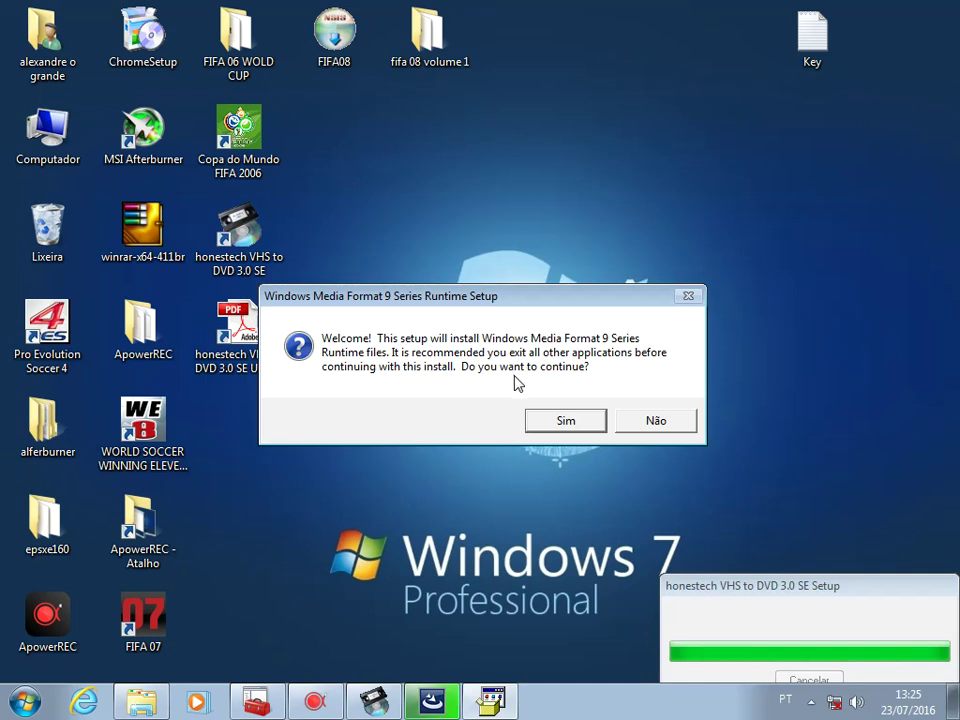
Install the Windows Media Format 9 Series Runtime, accepting its licence, and finish the honestech setup.
left_click(567, 424)
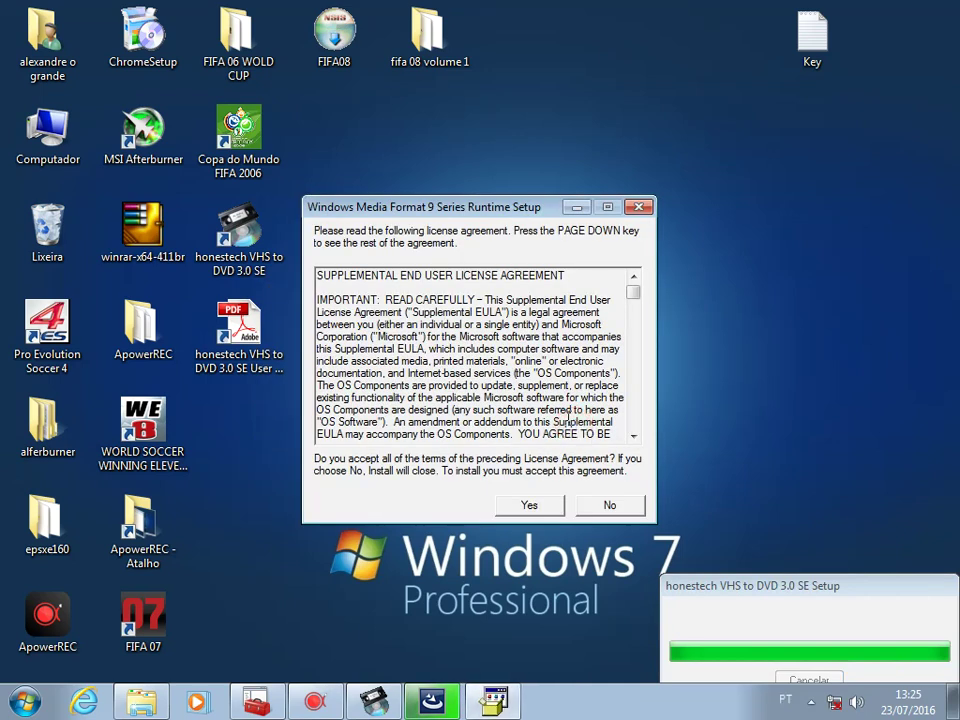
left_click(528, 506)
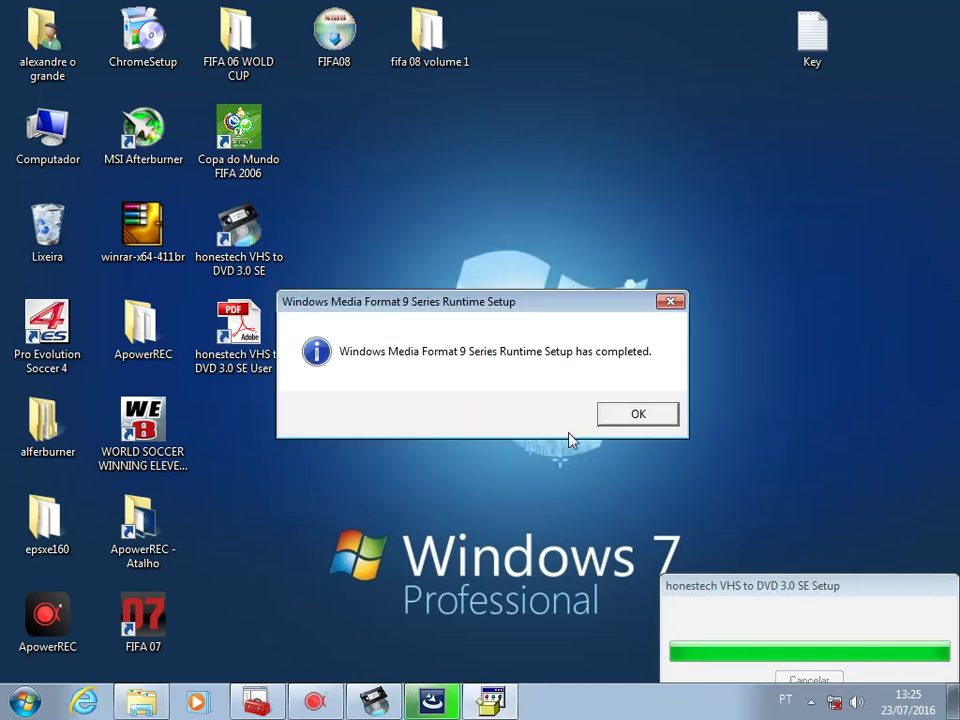
left_click(622, 413)
left_click(585, 515)
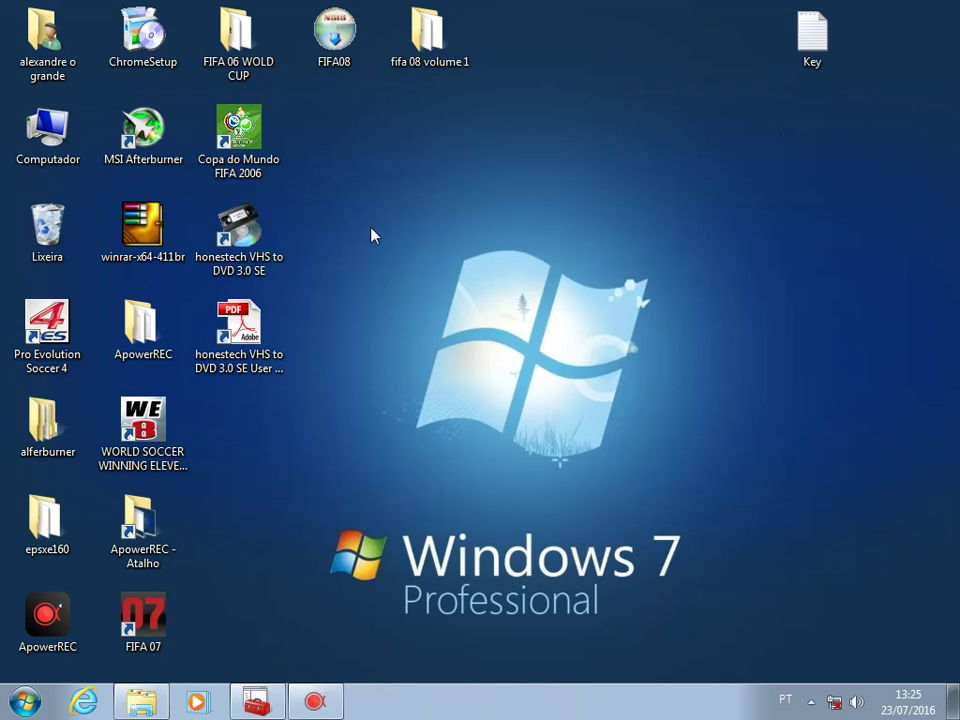
Launch honestech VHS to DVD 3.0 SE and open the desktop Key file alongside the product key prompt.
double_click(249, 257)
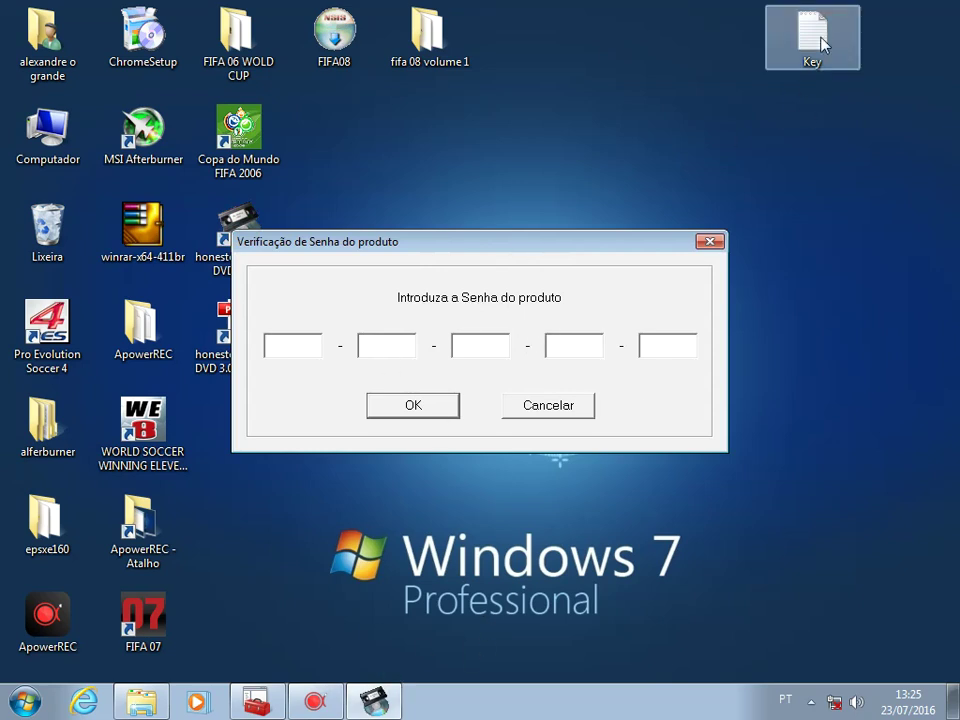
double_click(822, 44)
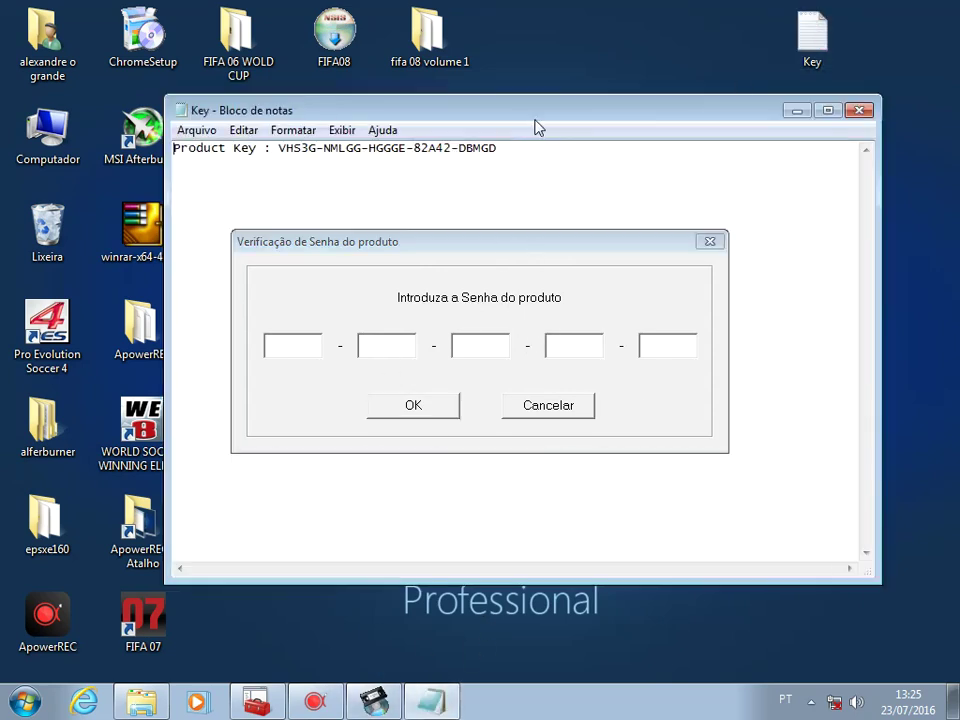
left_click_drag(540, 118, 601, 154)
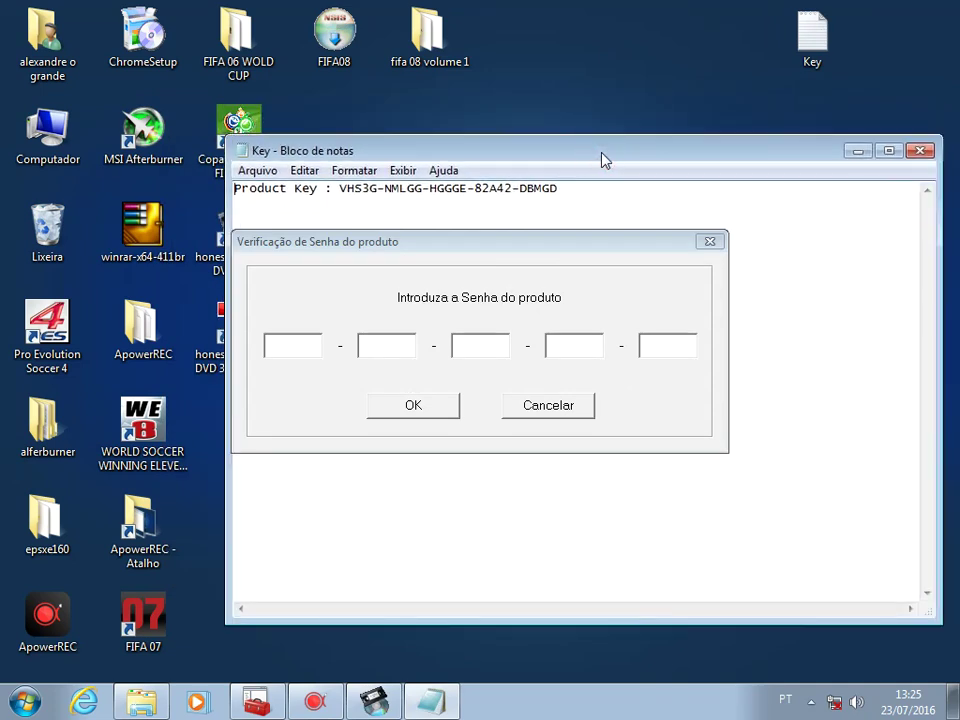
Copy the first group of the product key from the Key file into the first product key field.
left_click_drag(340, 190, 380, 190)
key("ctrl+c")
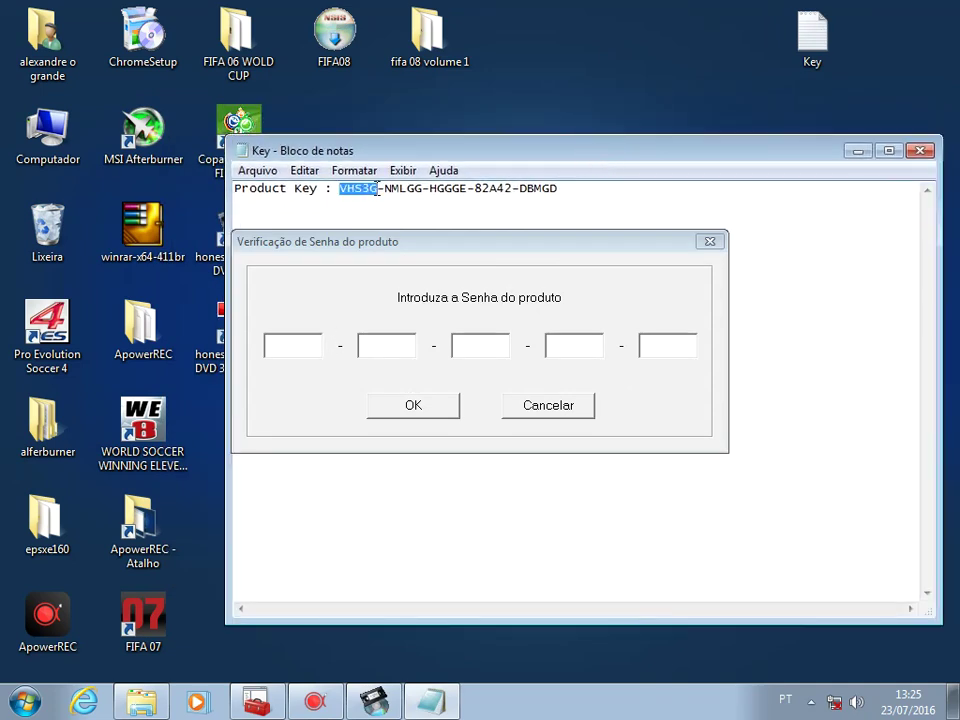
right_click(360, 184)
left_click(414, 246)
left_click(311, 339)
right_click(309, 341)
left_click(371, 426)
Copy the second group of the product key into the second product key field.
left_click_drag(385, 188, 420, 190)
right_click(416, 190)
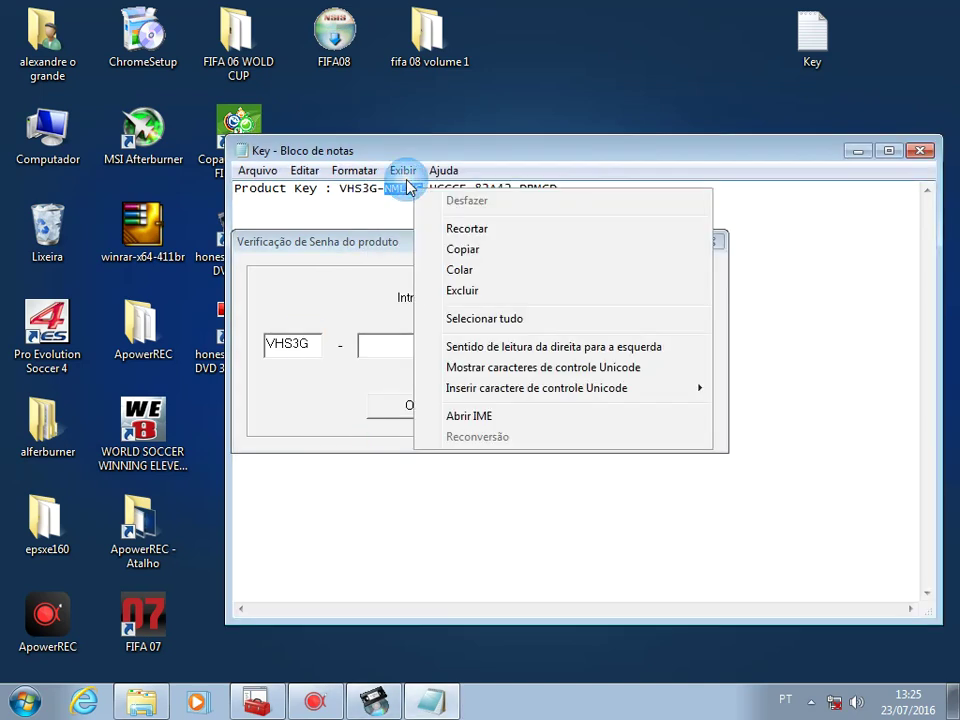
left_click(455, 252)
right_click(399, 343)
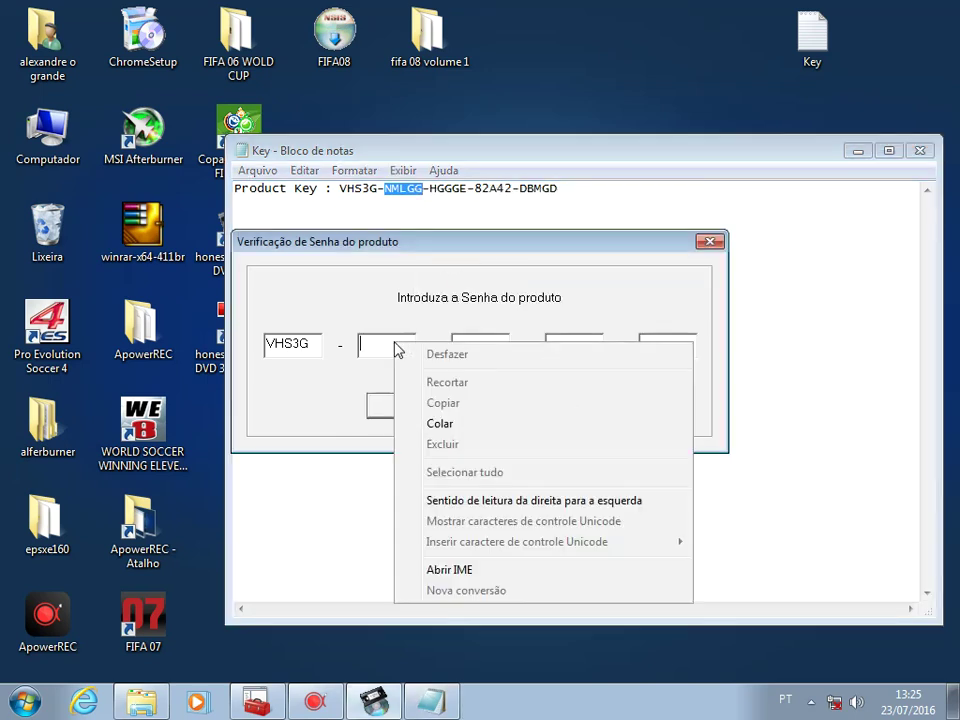
left_click(439, 424)
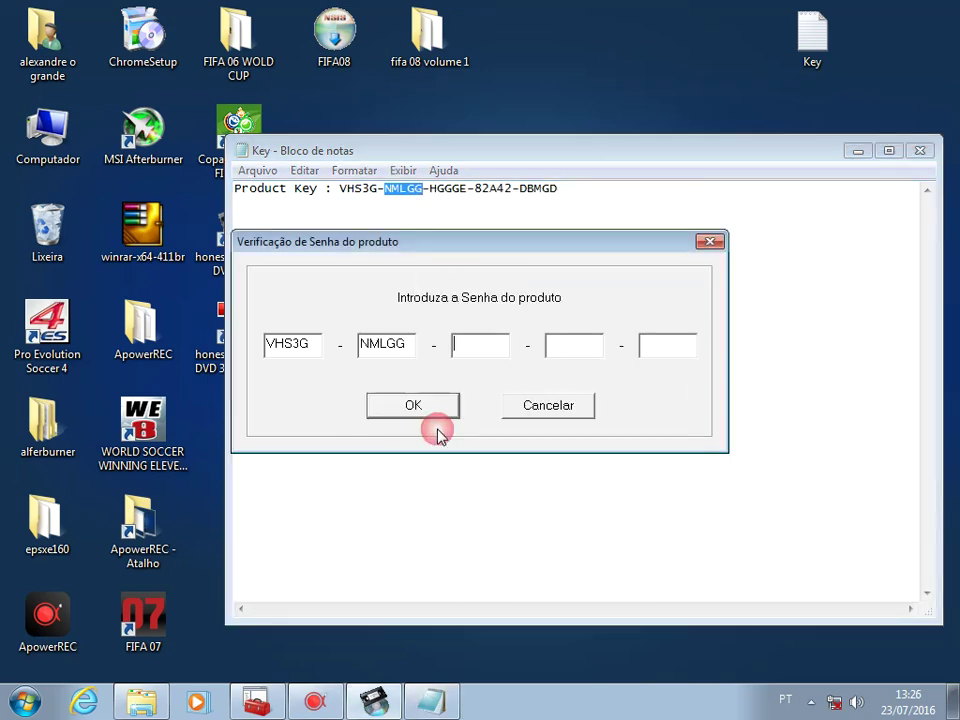
Copy the third group of the product key into the third product key field.
left_click_drag(428, 189, 467, 190)
right_click(455, 190)
left_click(491, 248)
left_click(458, 343)
right_click(469, 347)
left_click(525, 430)
Copy the fourth group of the product key into the fourth product key field.
left_click_drag(474, 189, 513, 189)
right_click(496, 190)
left_click(527, 248)
right_click(562, 345)
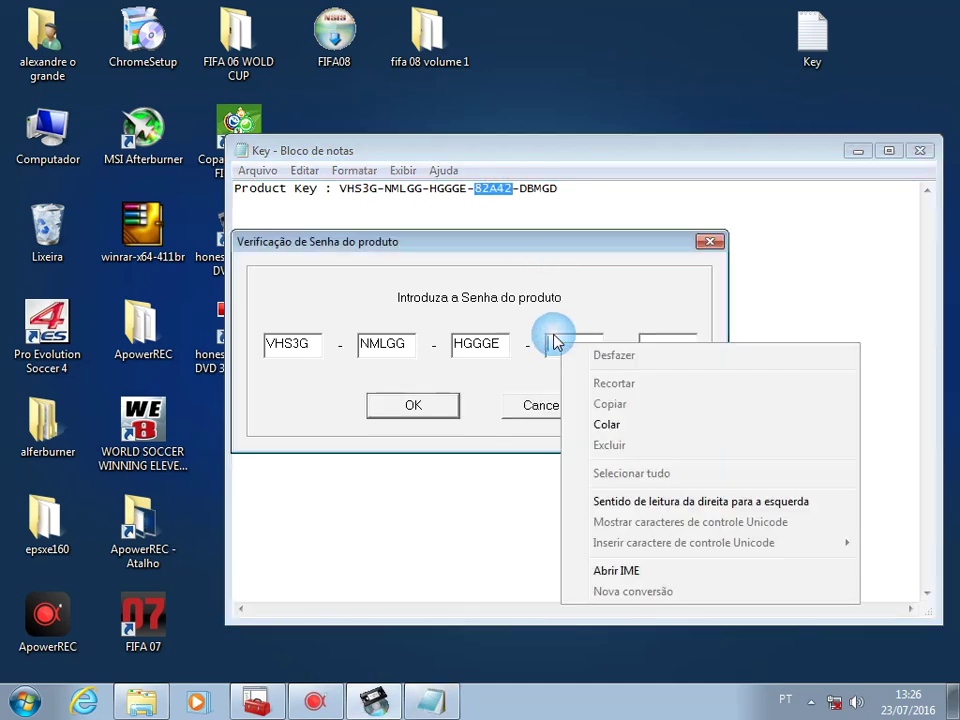
left_click(639, 424)
Copy the last group of the product key into the fifth field, submit the key and minimise the Key file.
left_click_drag(521, 190, 555, 189)
right_click(553, 189)
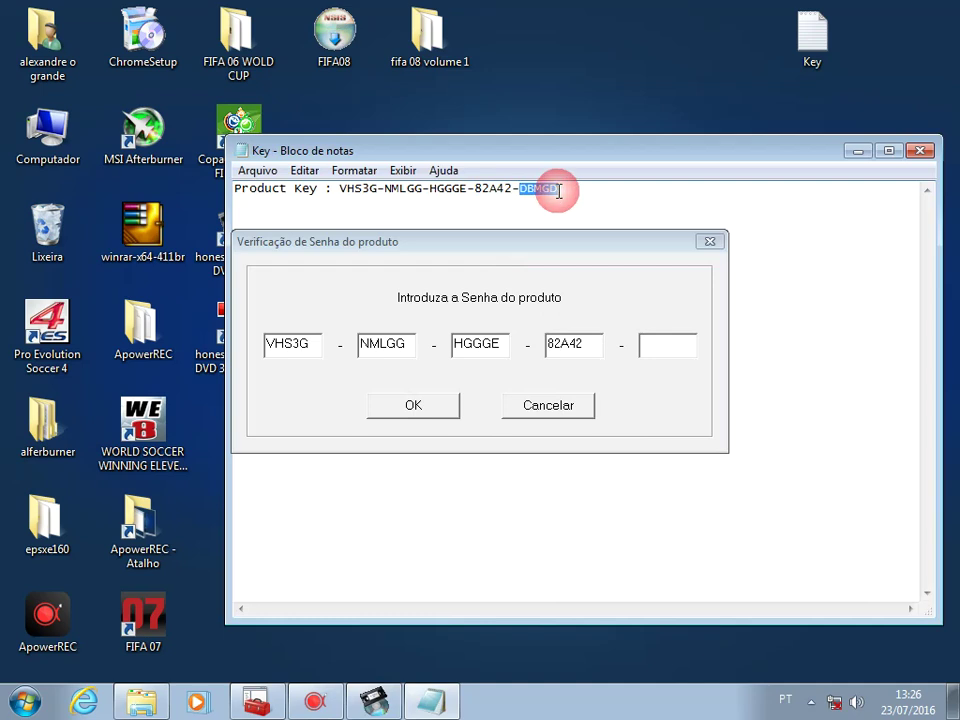
left_click(592, 256)
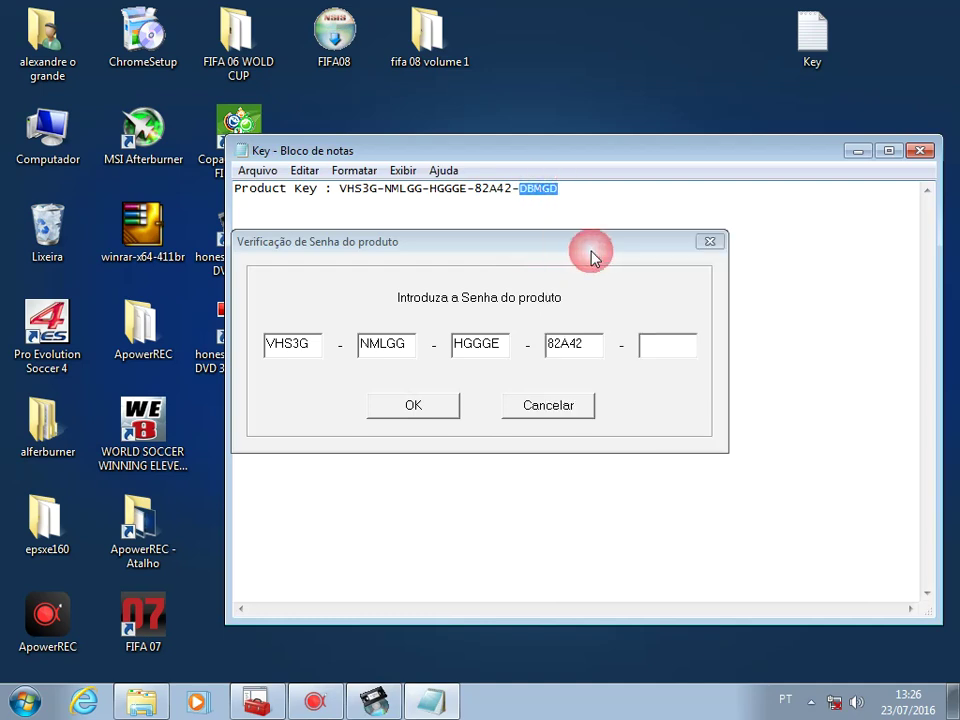
right_click(647, 345)
left_click(686, 429)
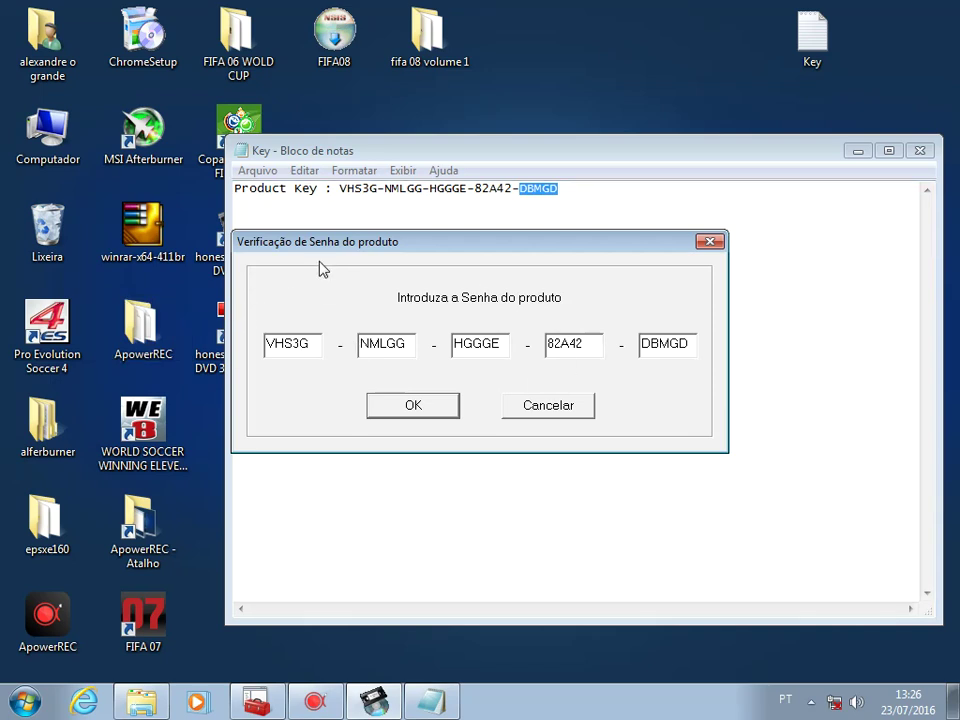
left_click(424, 408)
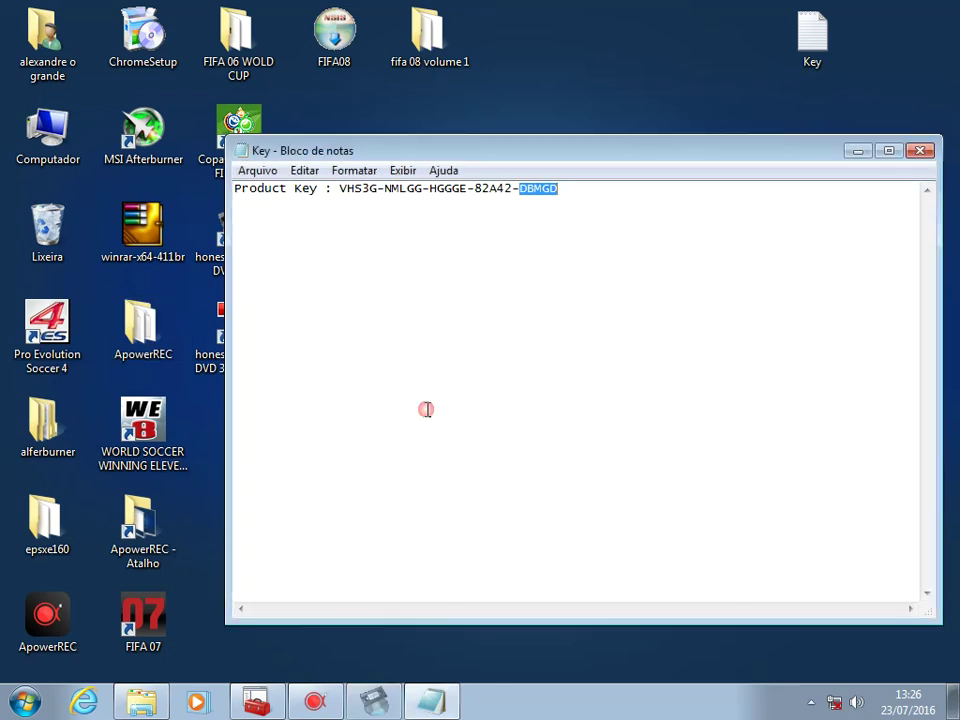
left_click(856, 151)
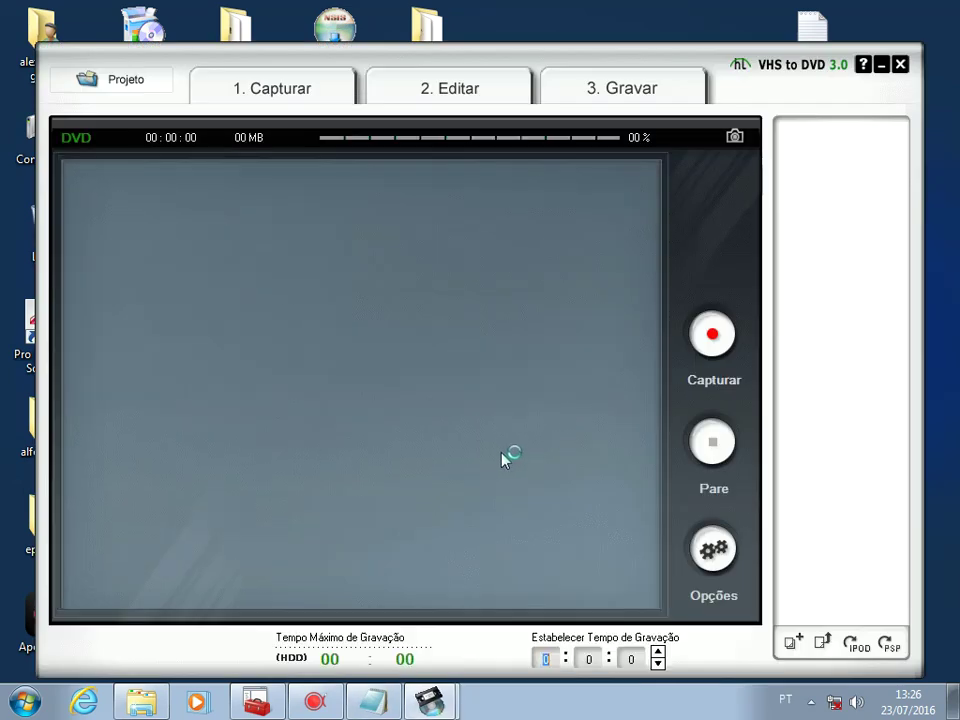